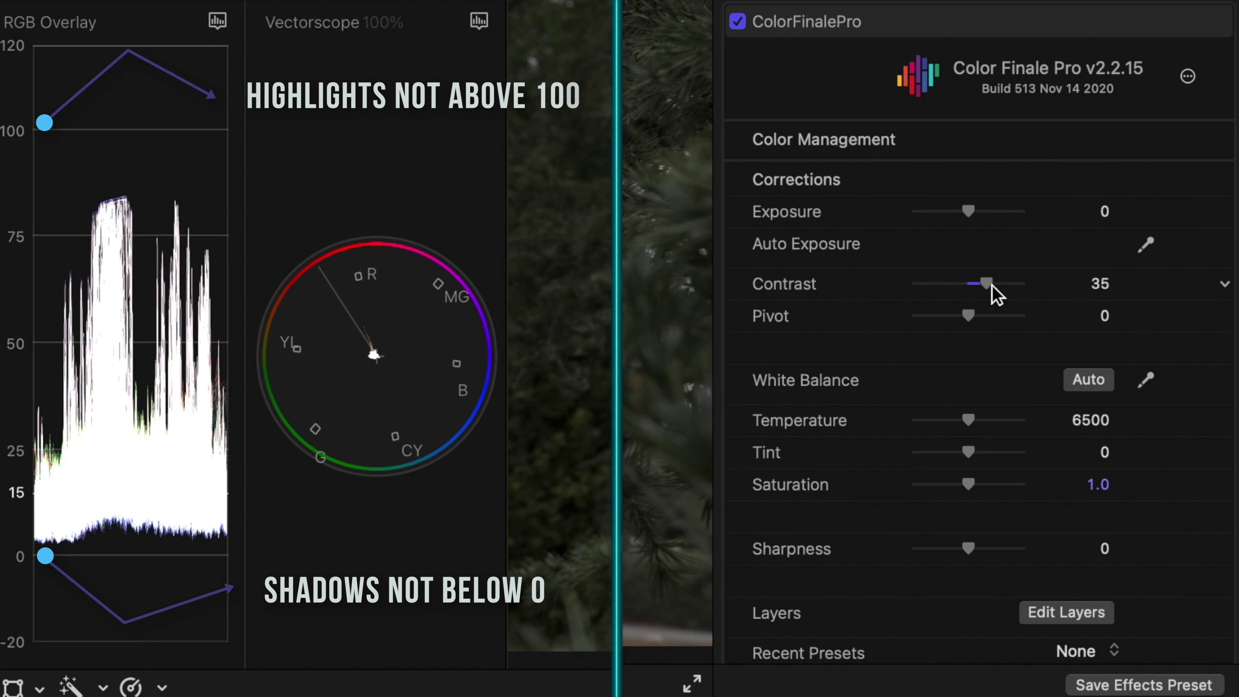
Raise the Ex + Sat layer's exposure to 0.6 in Color Finale Pro.
{"action": "left_click_drag", "start_coordinate": [969, 215], "coordinate": [981, 217]}
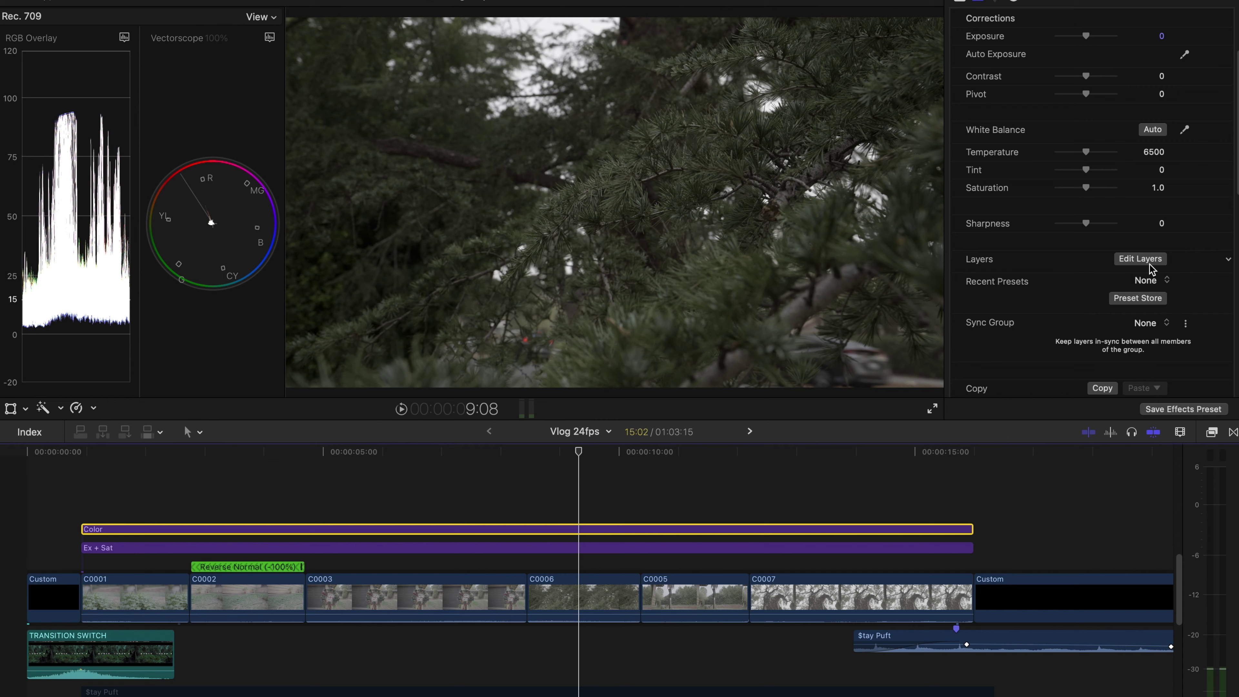
Add an HSL Curves layer and pull down the foliage's yellow-orange saturation on the Hue vs Sat curve.
{"action": "left_click", "coordinate": [1148, 262]}
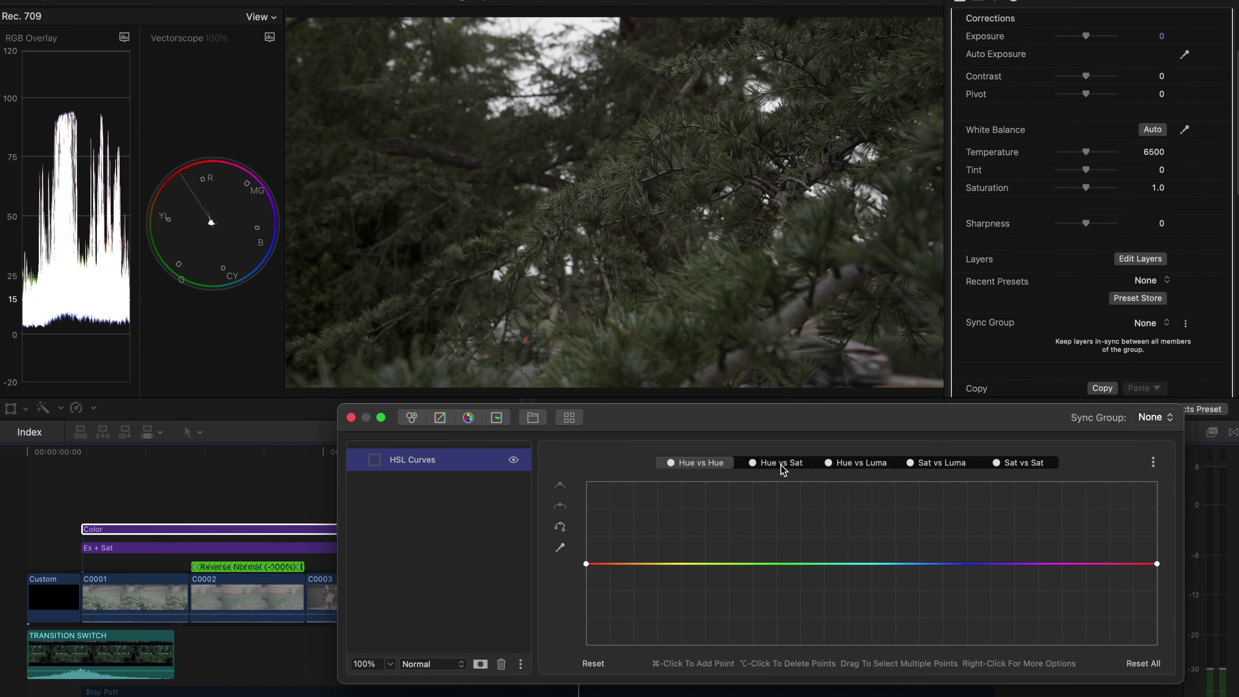
{"action": "left_click", "coordinate": [781, 466]}
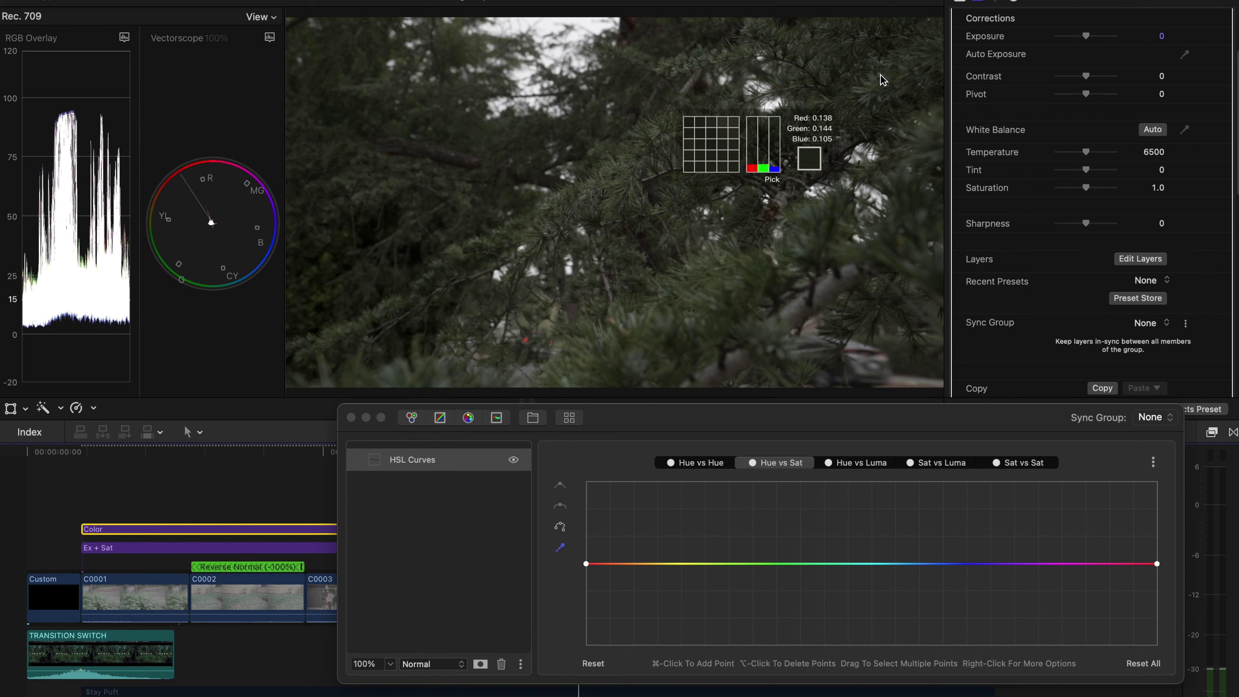
{"action": "left_click", "coordinate": [505, 246]}
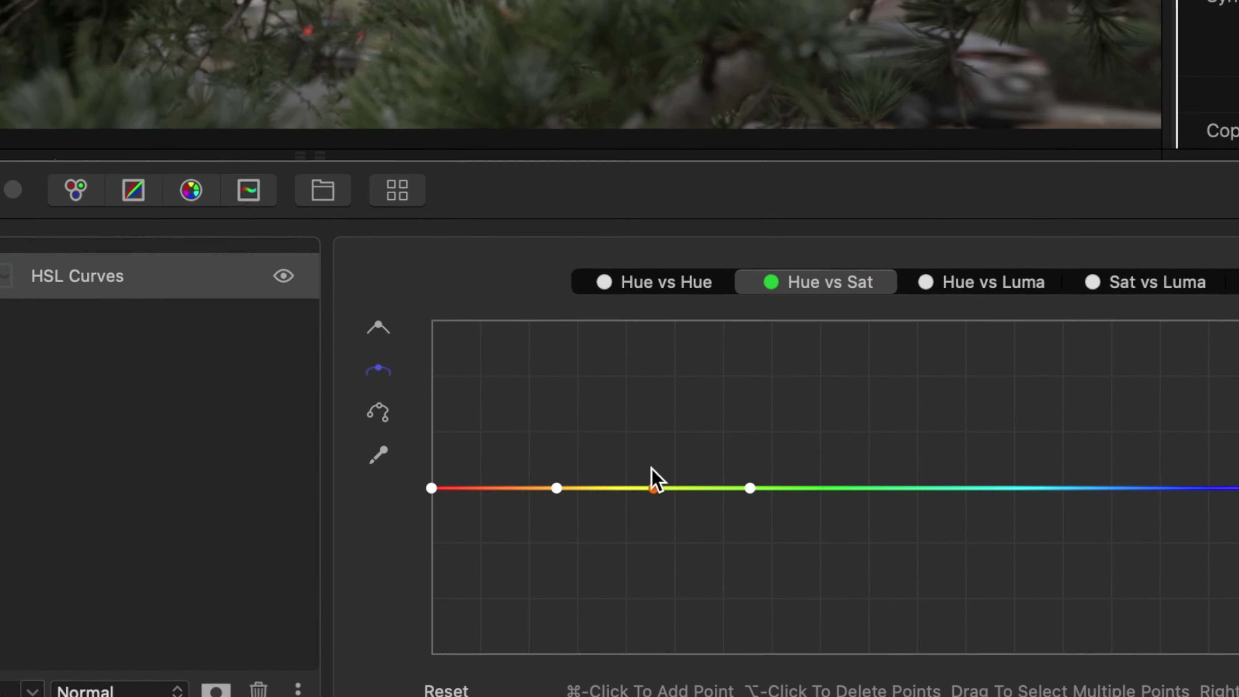
{"action": "left_click_drag", "start_coordinate": [695, 563], "coordinate": [682, 504]}
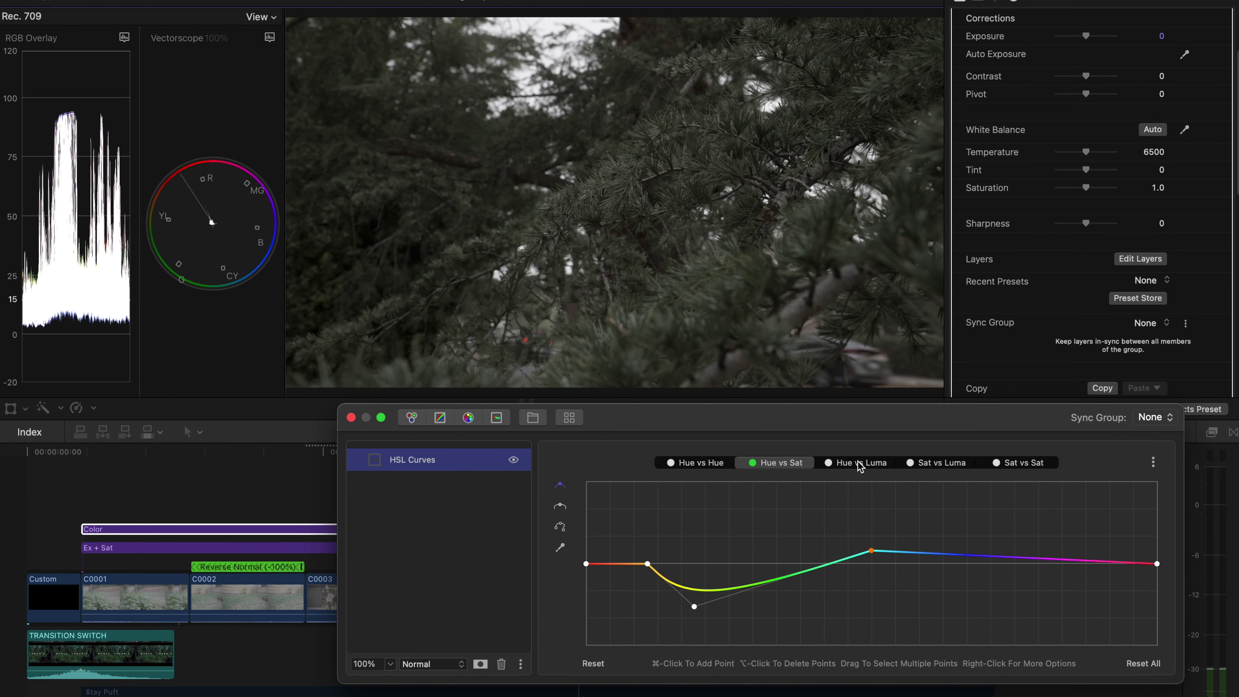
{"action": "left_click", "coordinate": [694, 466]}
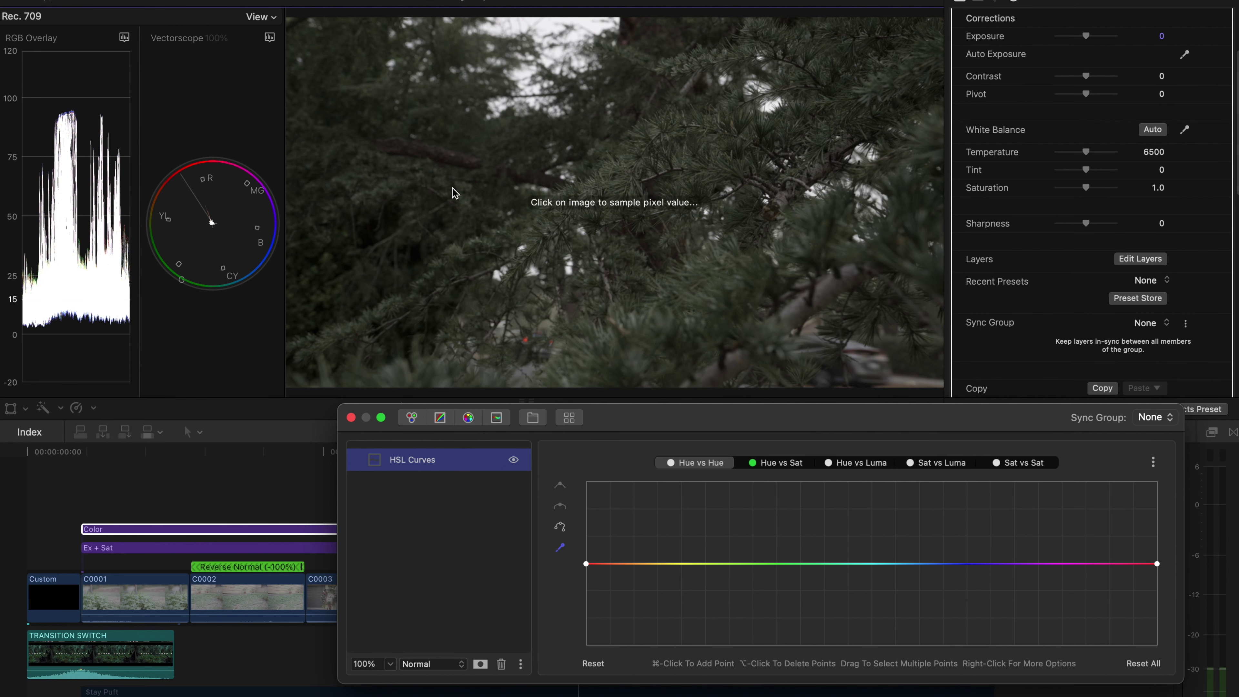
Sample the foliage and bow the Hue vs Hue curve upward over a widened orange-yellow range.
{"action": "left_click", "coordinate": [379, 211]}
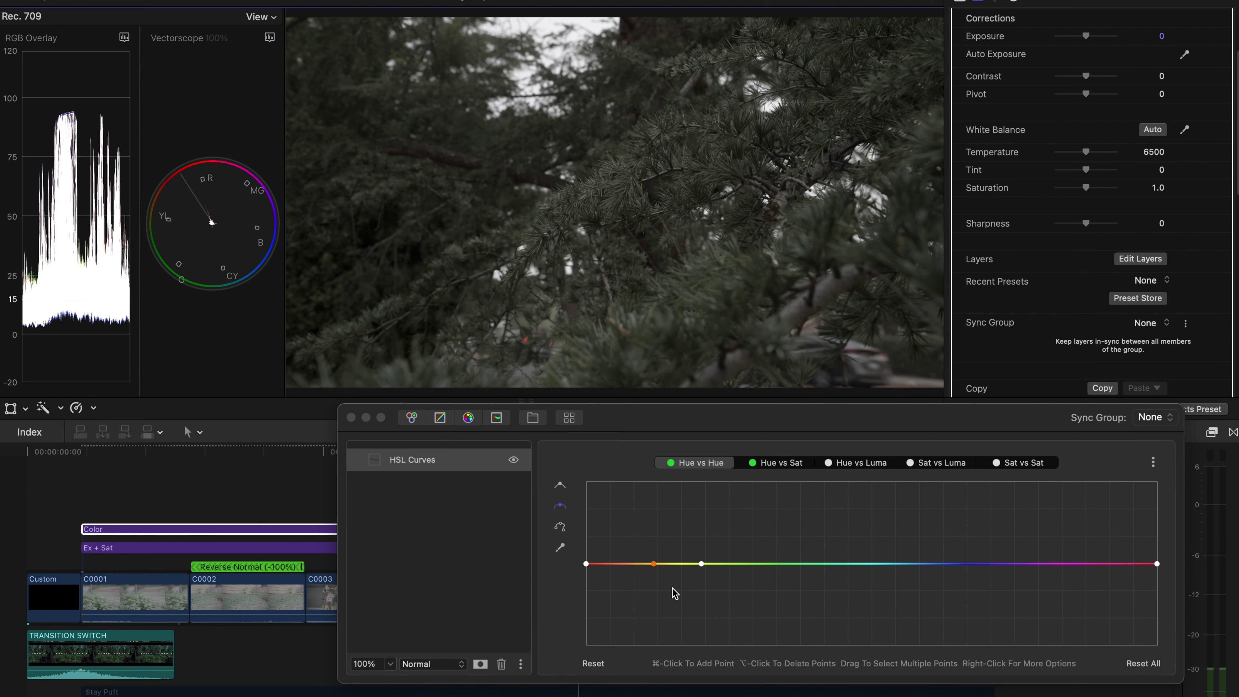
{"action": "left_click", "coordinate": [653, 564]}
{"action": "left_click_drag", "start_coordinate": [653, 564], "coordinate": [655, 557]}
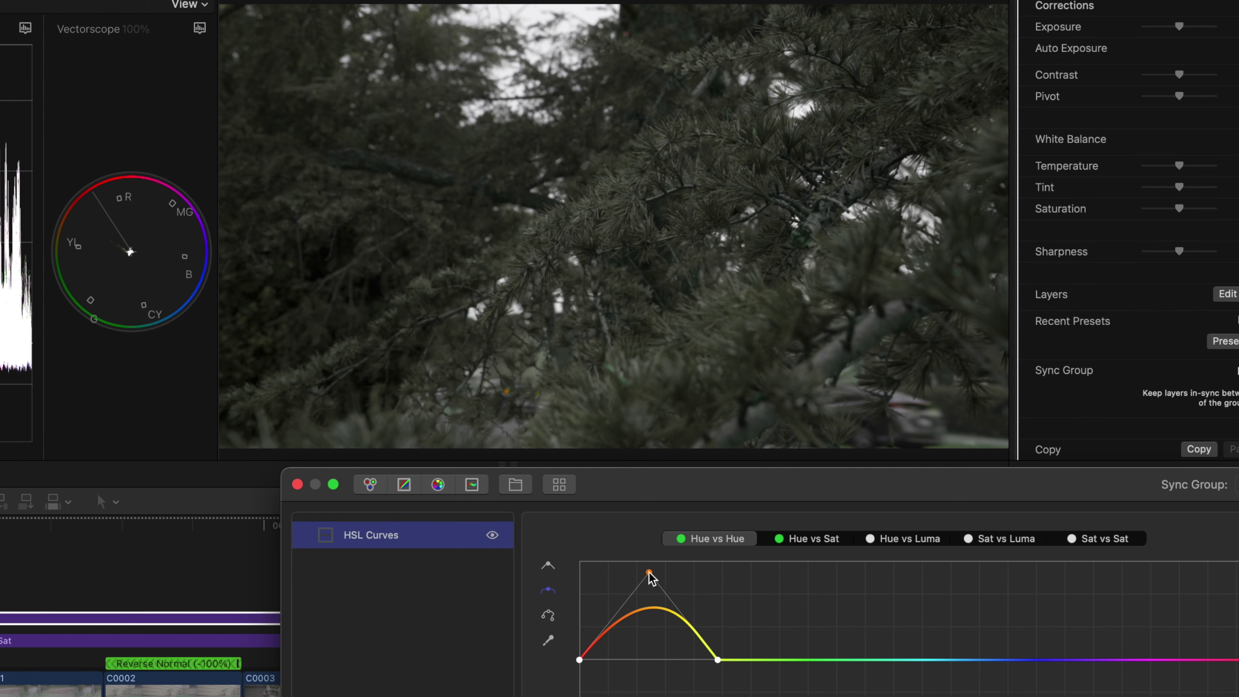
{"action": "left_click_drag", "start_coordinate": [647, 660], "coordinate": [654, 696]}
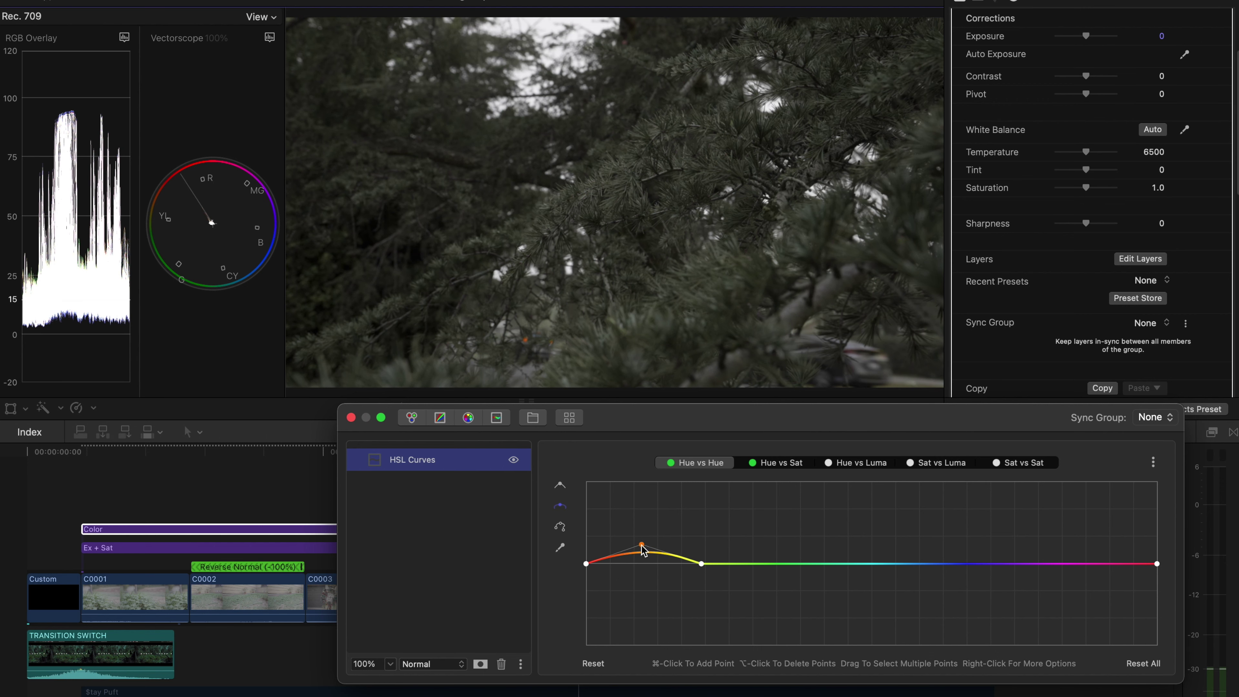
{"action": "left_click_drag", "start_coordinate": [700, 567], "coordinate": [782, 561]}
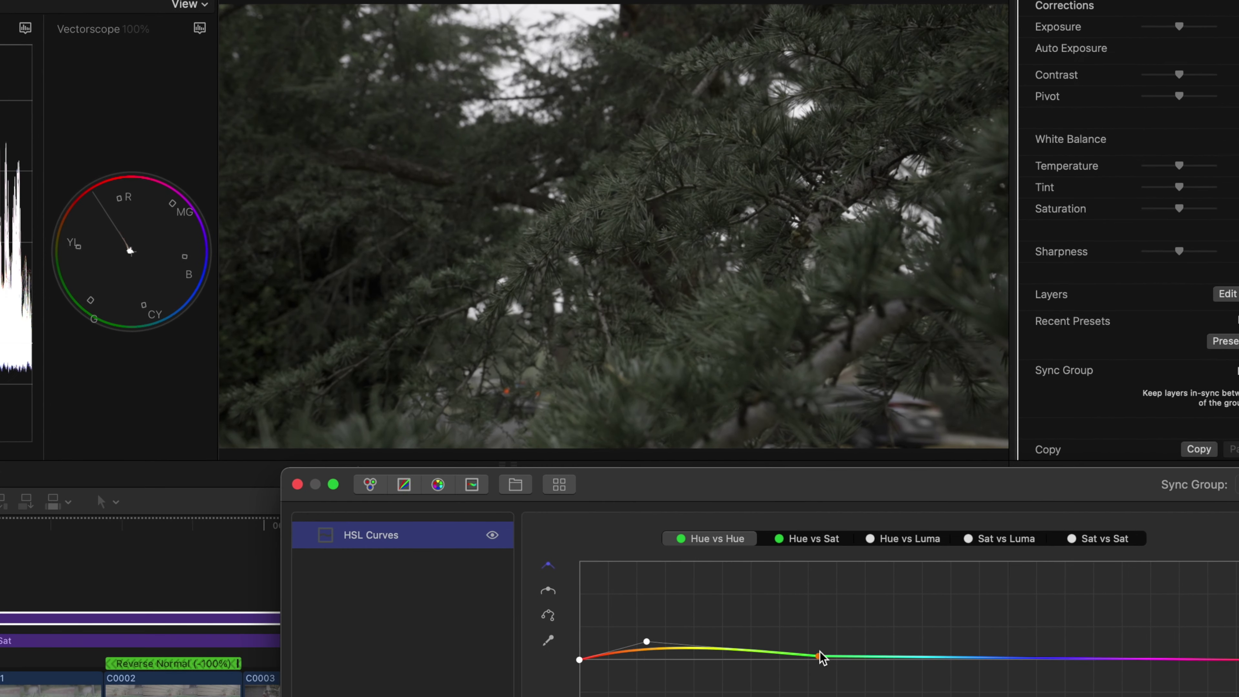
{"action": "left_click_drag", "start_coordinate": [843, 643], "coordinate": [870, 634]}
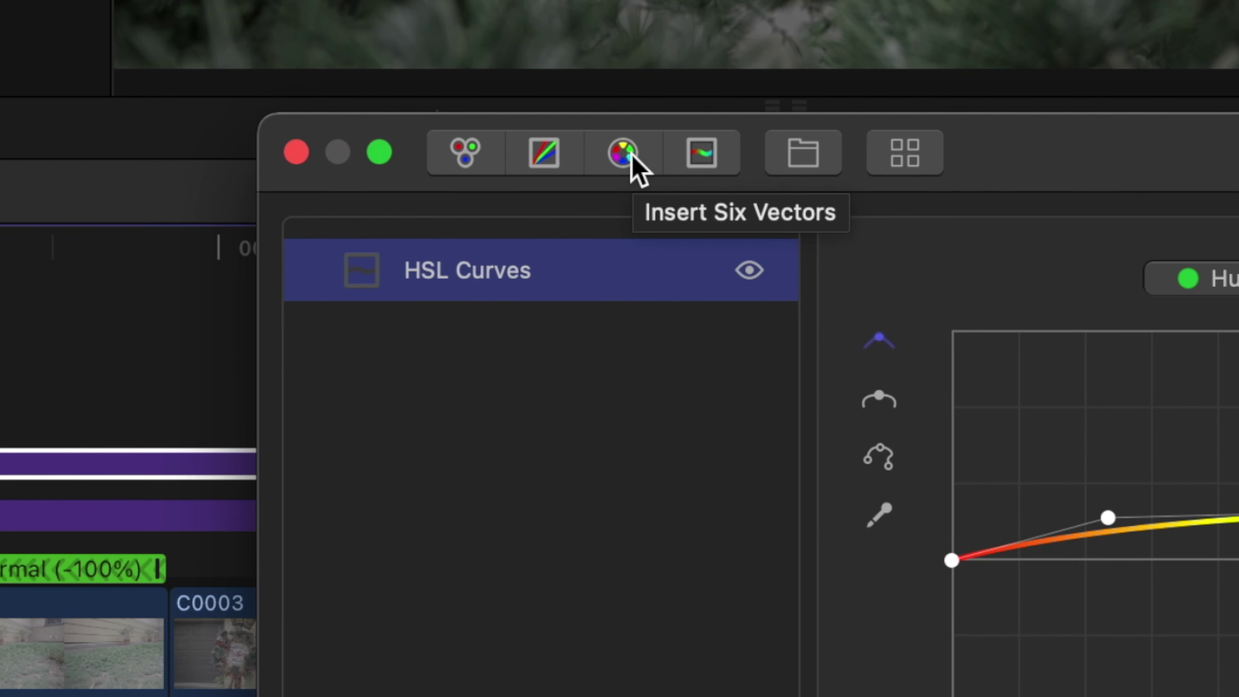
Insert a Six Vectors layer and choose the colour swatch to adjust.
{"action": "left_click", "coordinate": [623, 152]}
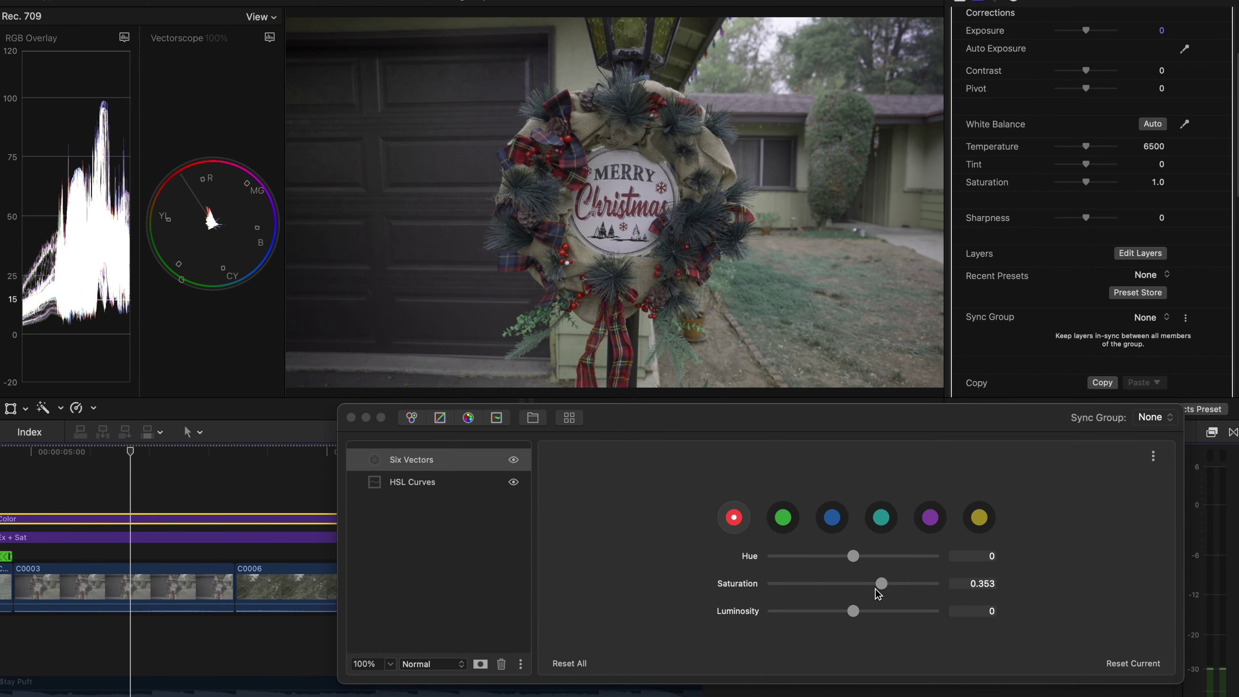
{"action": "left_click", "coordinate": [883, 585]}
{"action": "left_click", "coordinate": [980, 518]}
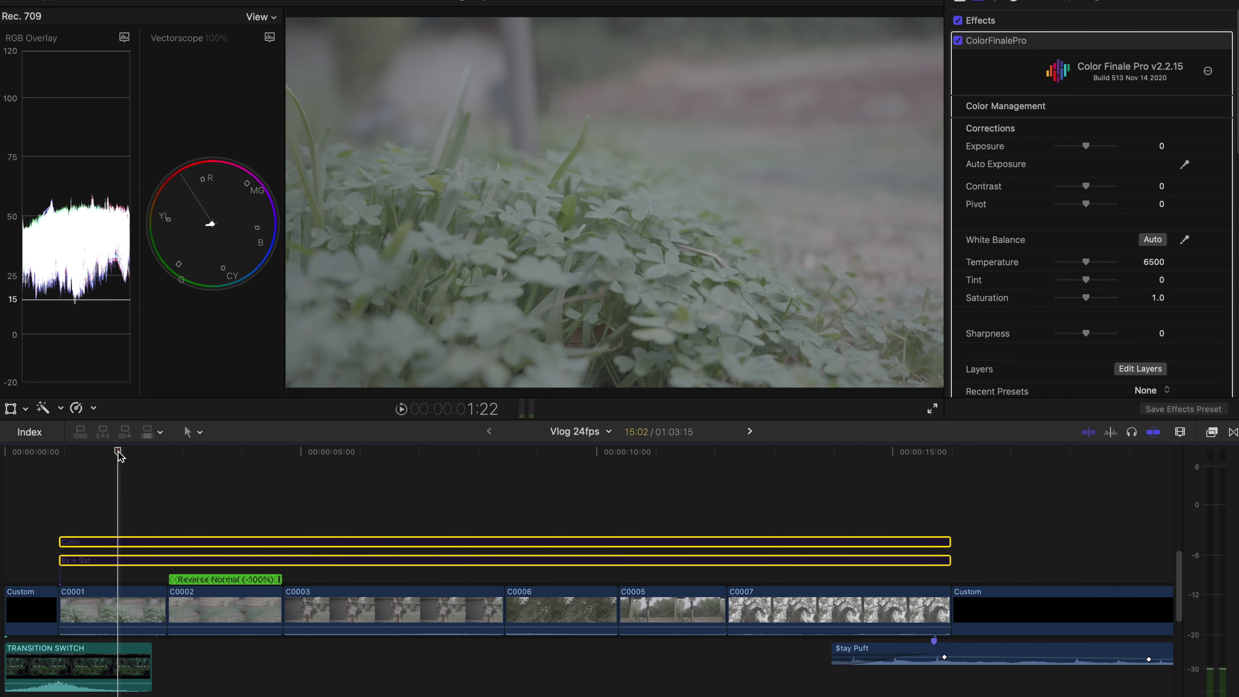
Toggle the Color and Ex + Sat grades on and off while comparing shots, ending enabled.
{"action": "key", "text": "v"}
{"action": "key", "text": "v"}
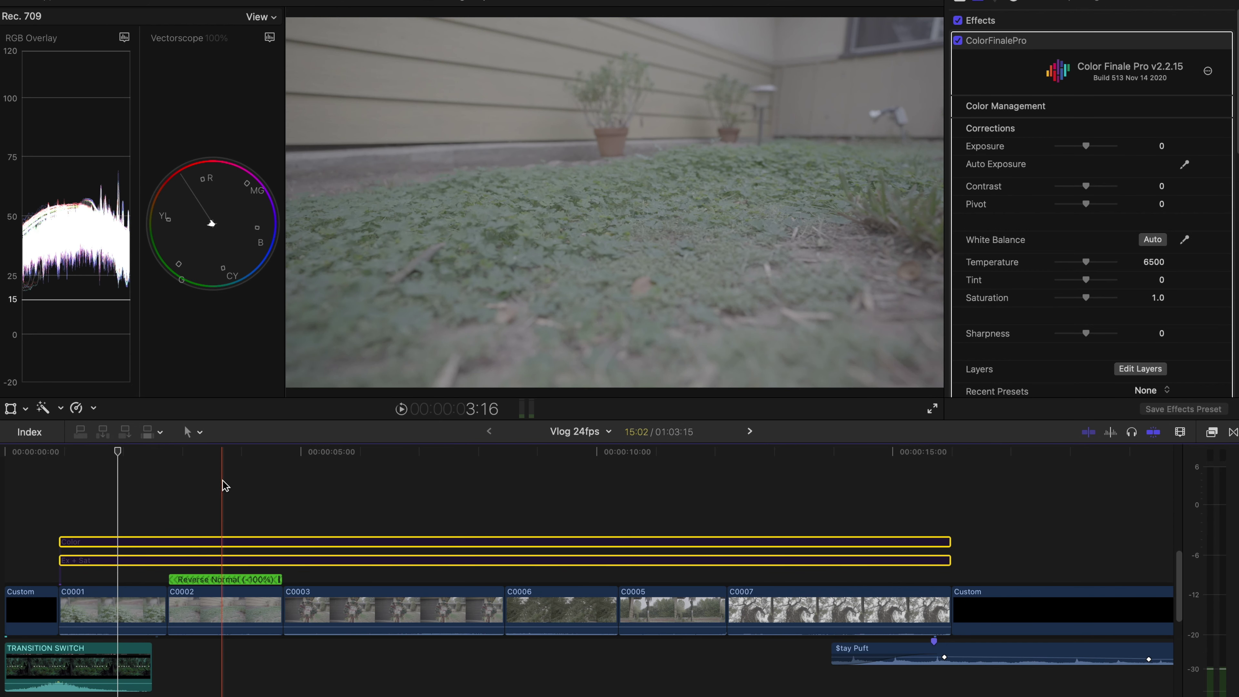
{"action": "key", "text": "v"}
{"action": "key", "text": "v"}
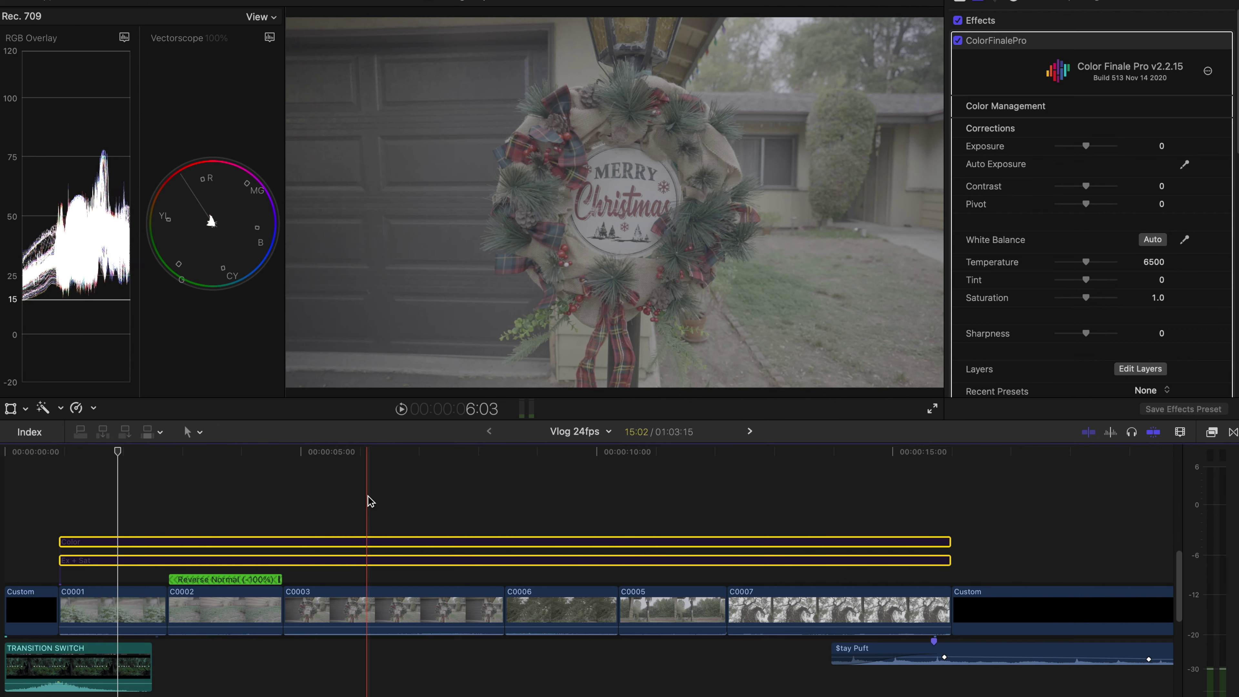
{"action": "key", "text": "v"}
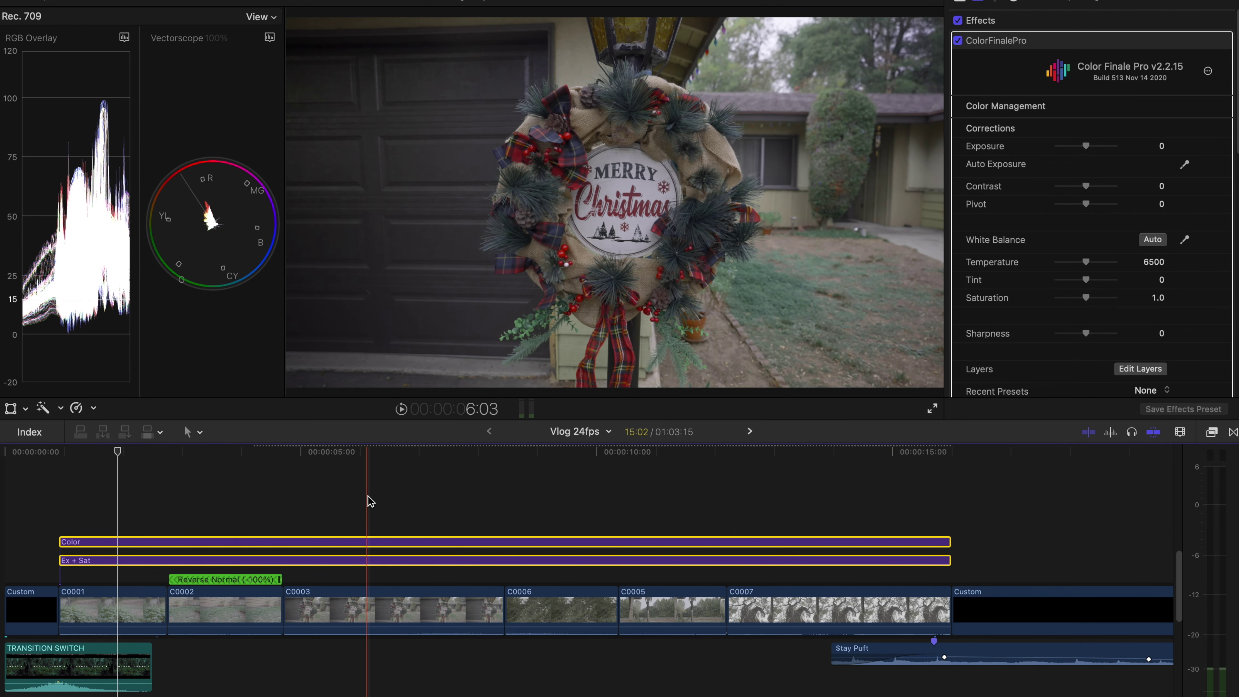
{"action": "key", "text": "v"}
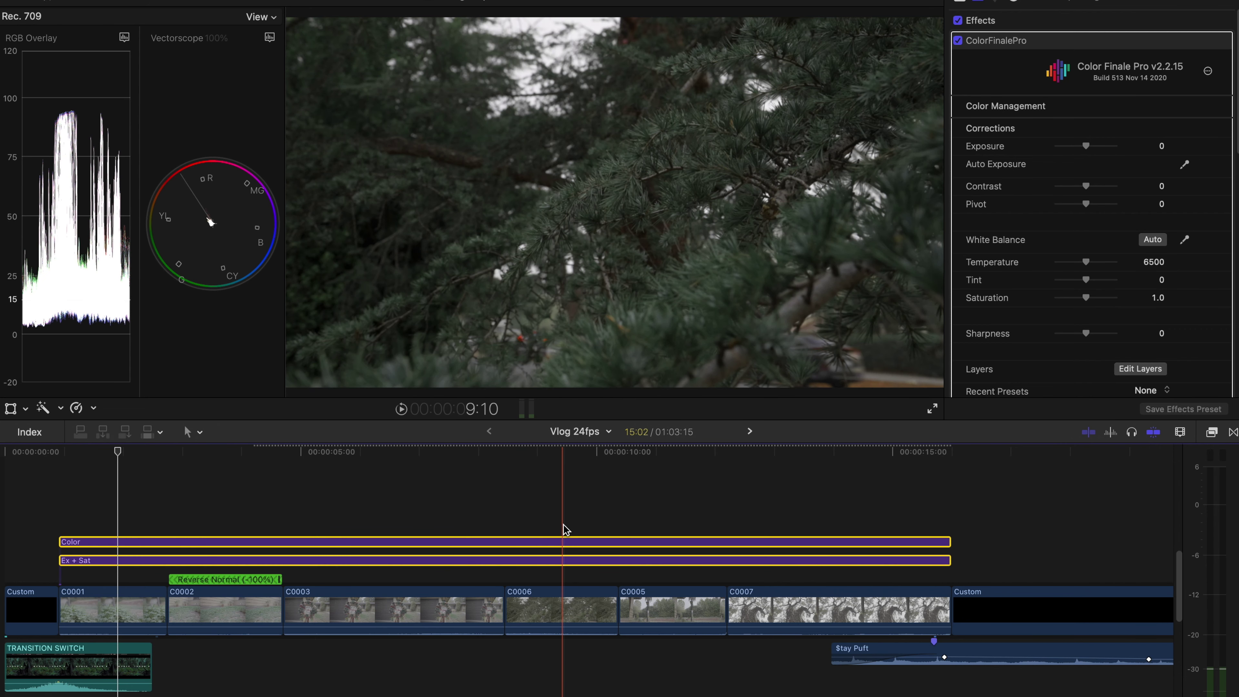
{"action": "key", "text": "v"}
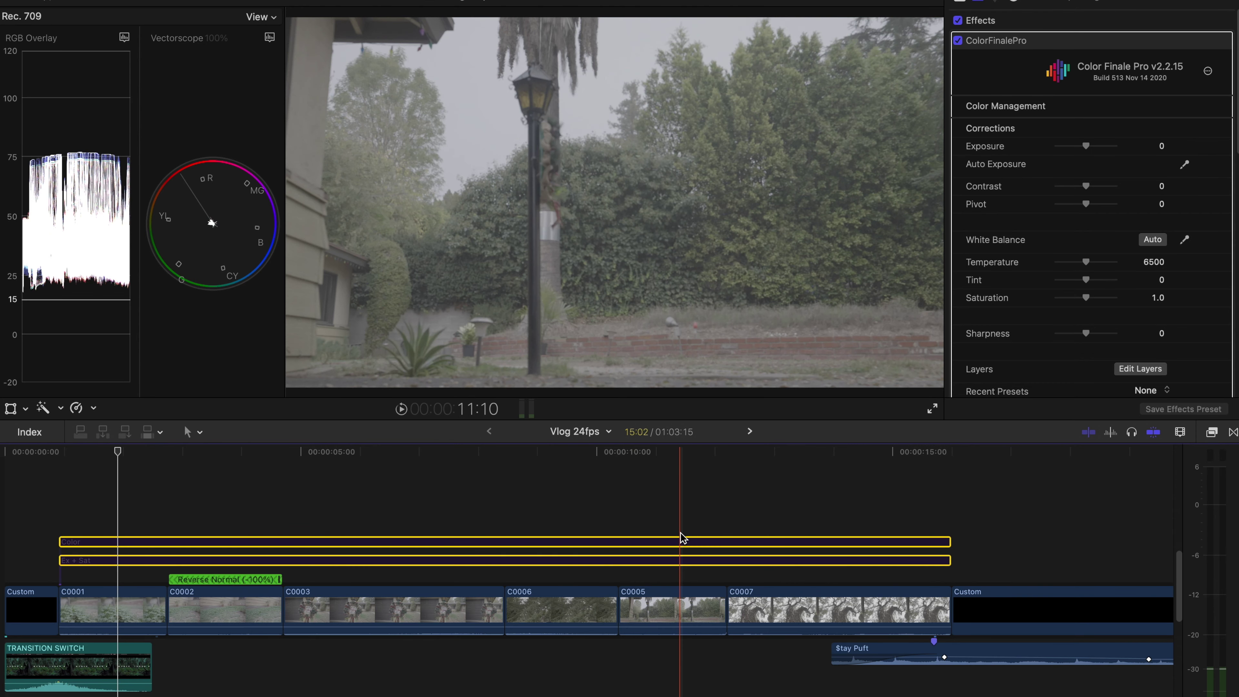
{"action": "key", "text": "v"}
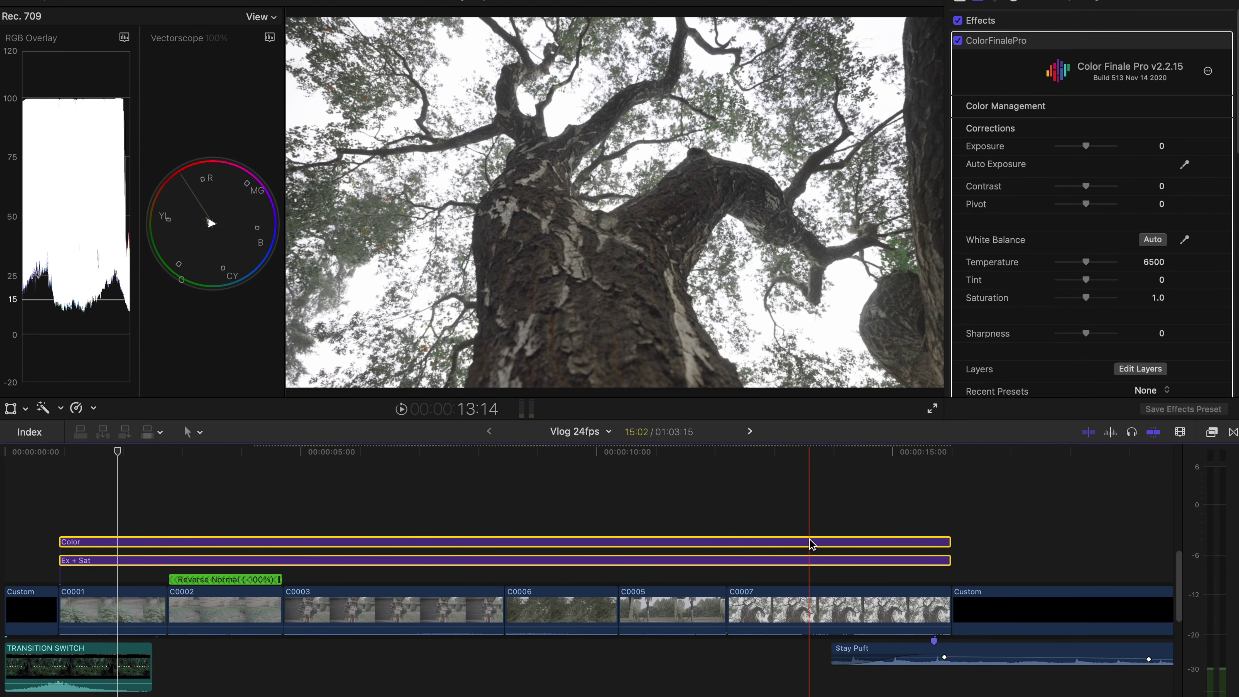
{"action": "key", "text": "v"}
{"action": "key", "text": "v"}
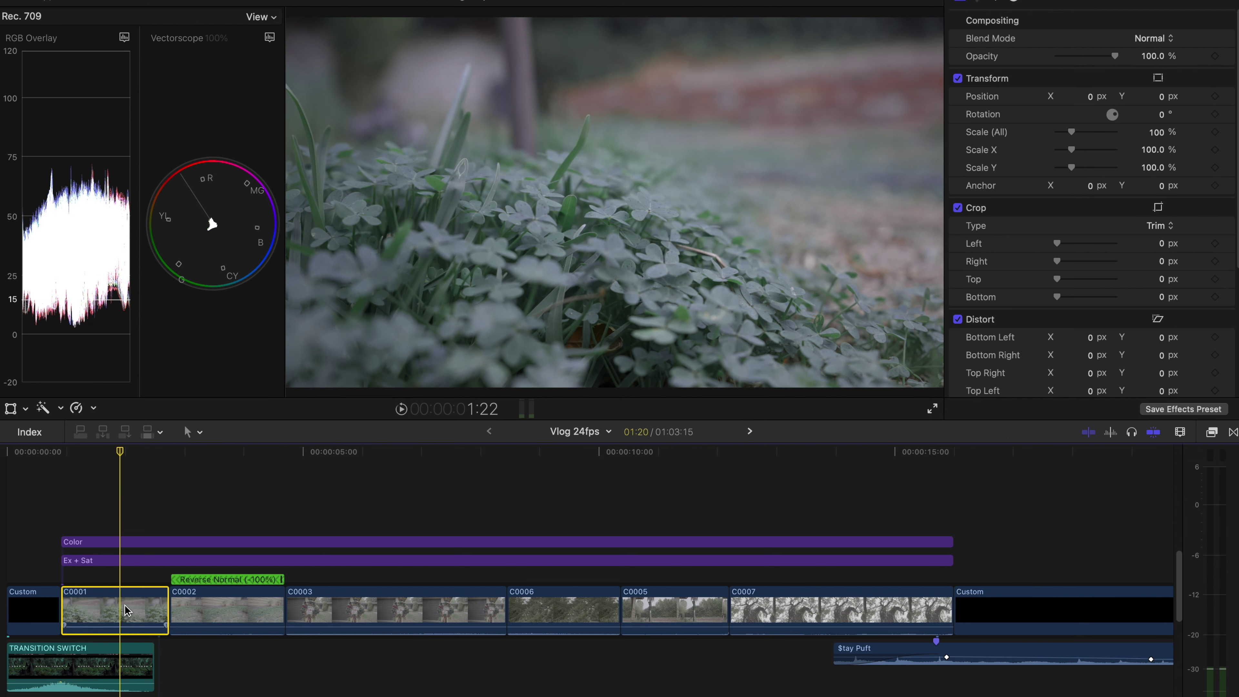
Give clip C0001 a Color Curves correction with a raised LUMA point, plus a Color Board.
{"action": "left_click", "coordinate": [1012, 2]}
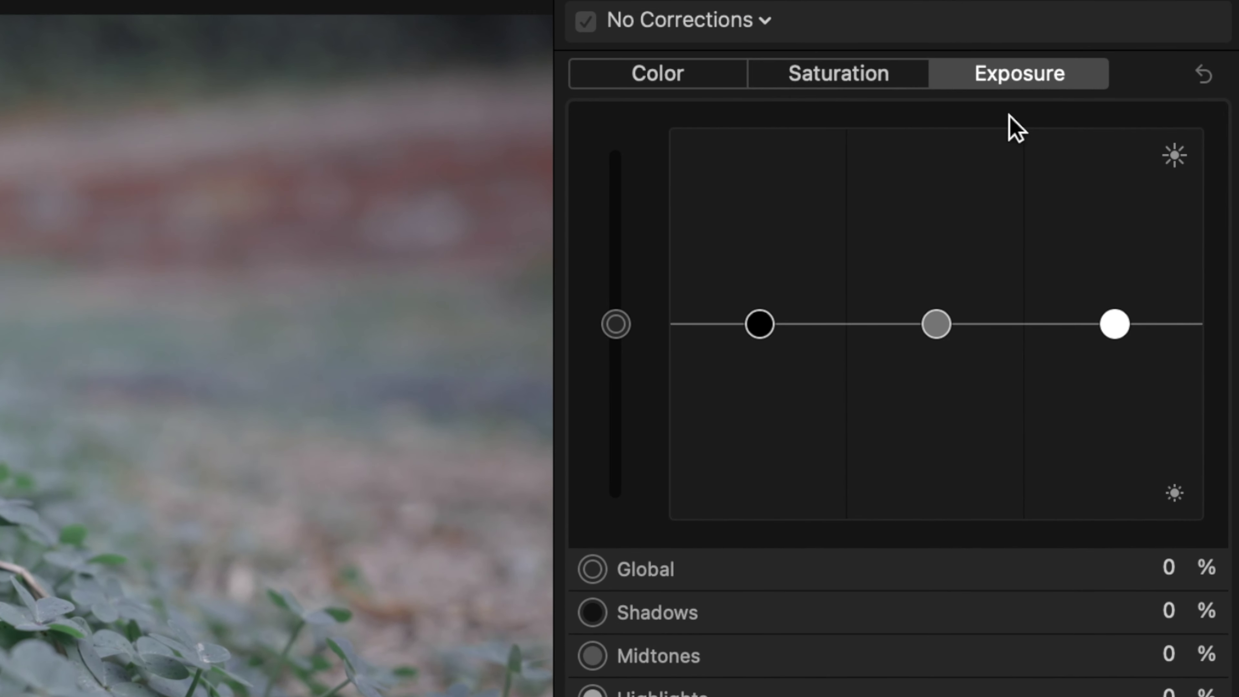
{"action": "left_click", "coordinate": [760, 22]}
{"action": "left_click", "coordinate": [788, 178]}
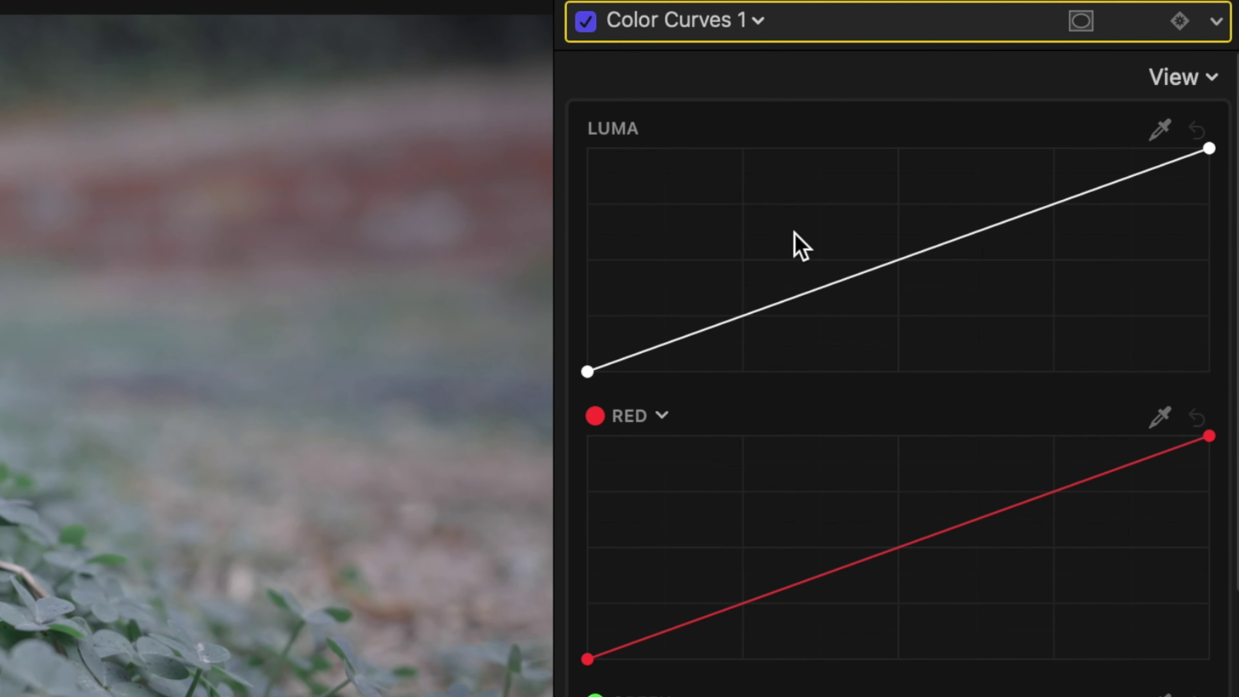
{"action": "left_click", "coordinate": [898, 259]}
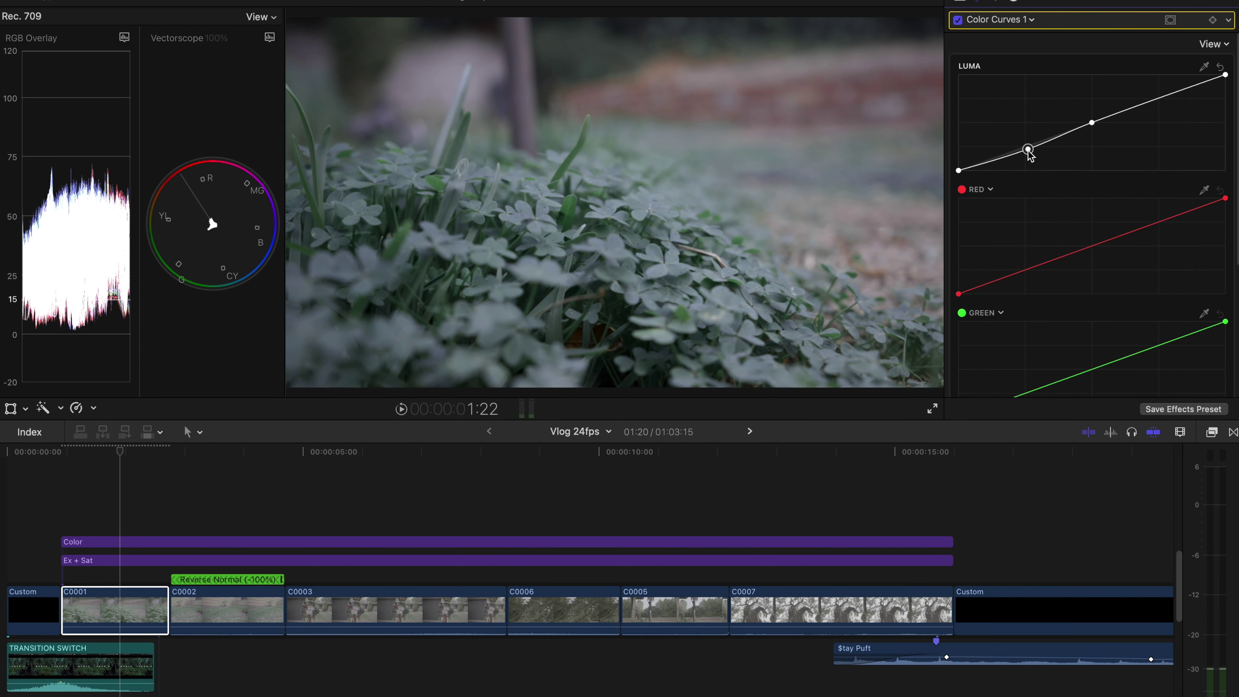
{"action": "left_click_drag", "start_coordinate": [1092, 122], "coordinate": [1166, 91]}
{"action": "left_click", "coordinate": [1032, 20]}
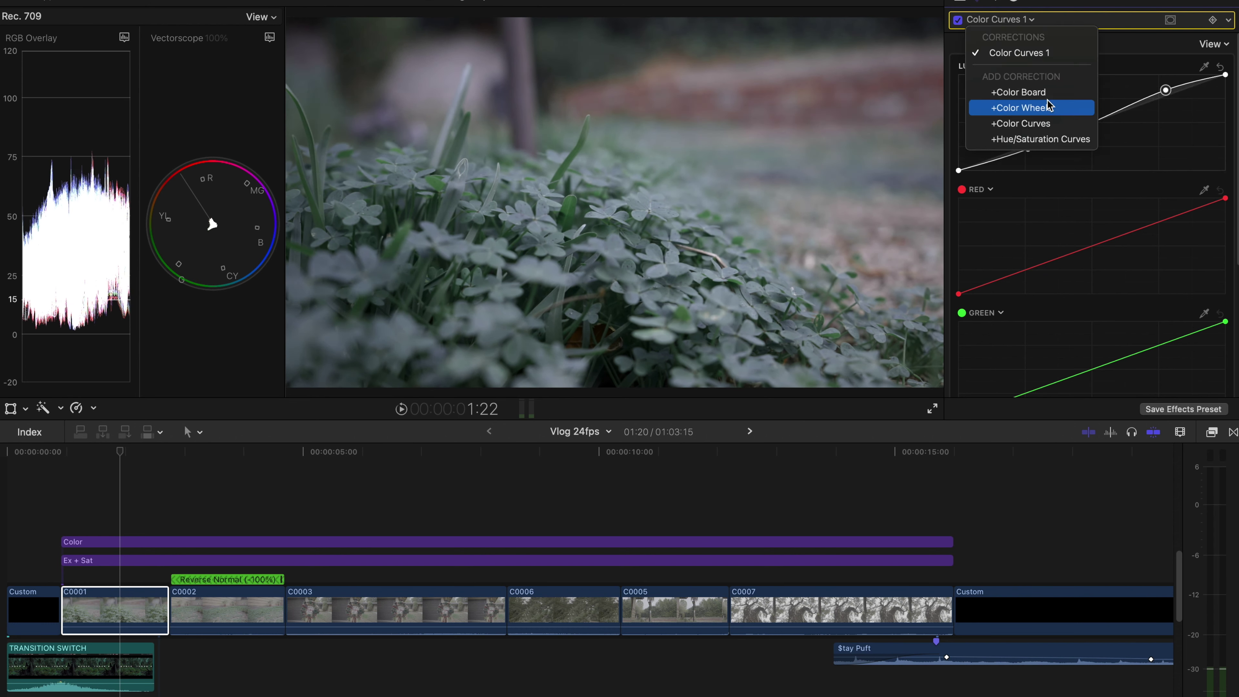
{"action": "left_click", "coordinate": [1058, 93]}
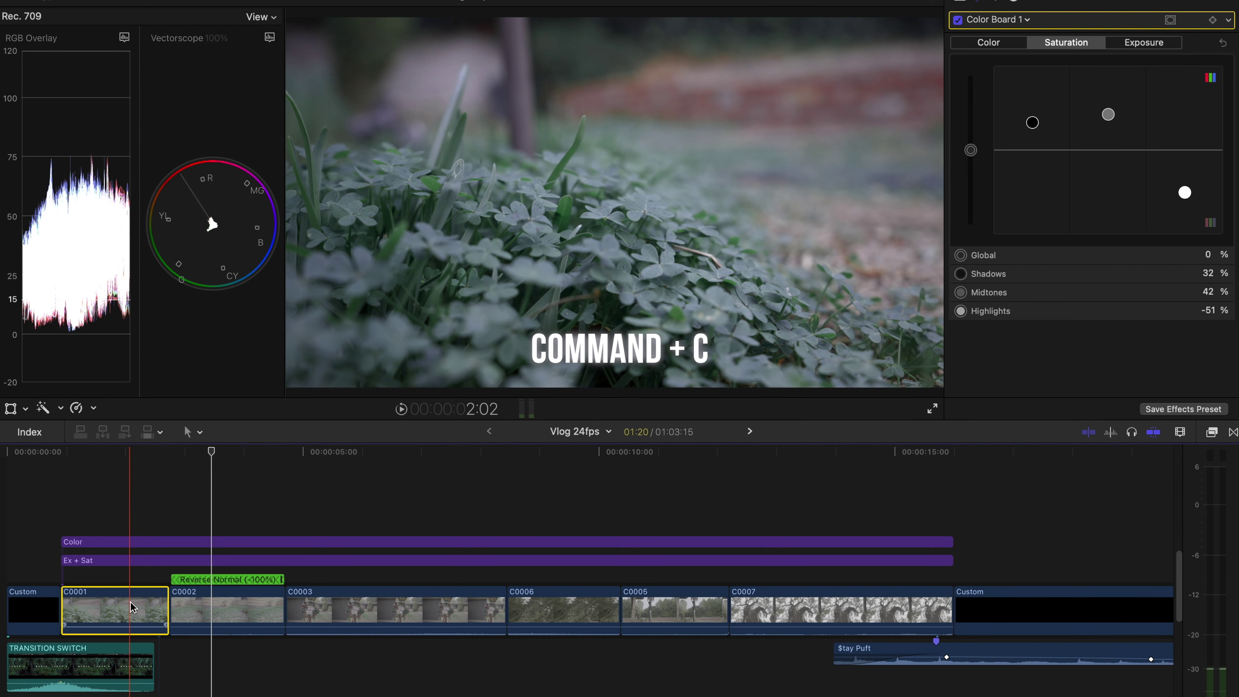
Paste C0001's copied grade onto clip C0002 with Option+Cmd+V.
{"action": "left_click", "coordinate": [228, 616]}
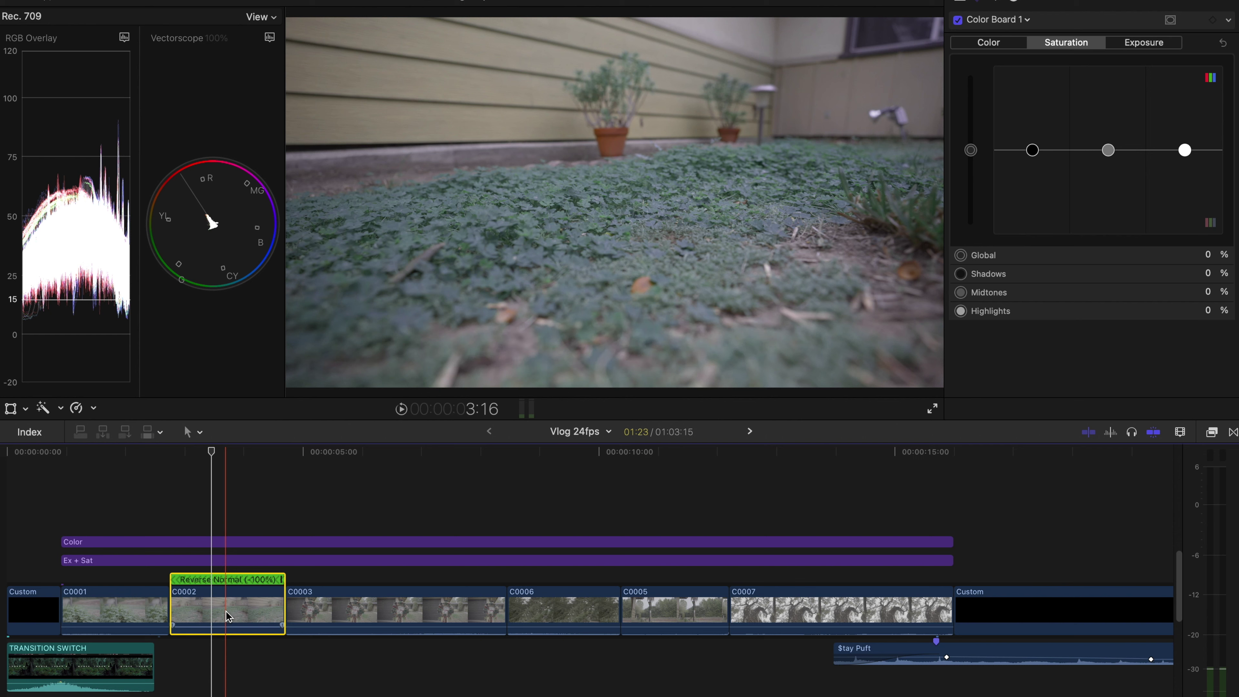
{"action": "key", "text": "alt+super+v"}
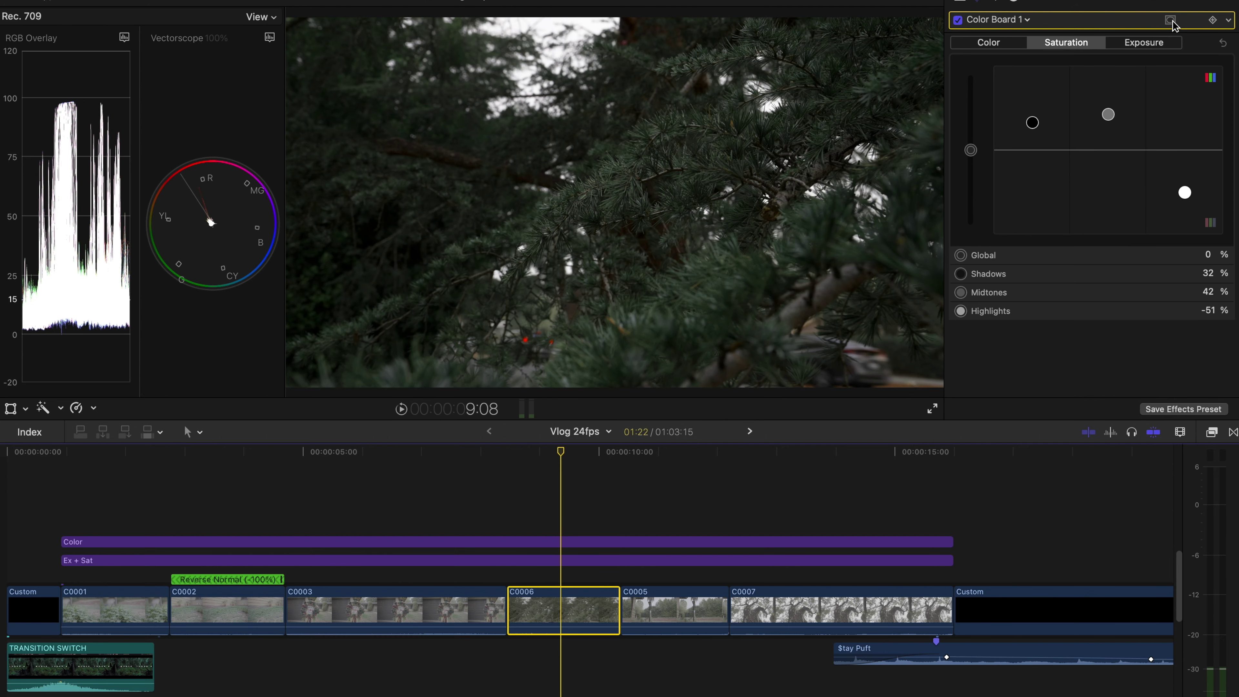
Add a second Color Board to C0006 with exposure shadows -10%, midtones 18%, highlights 7%.
{"action": "left_click", "coordinate": [1029, 21]}
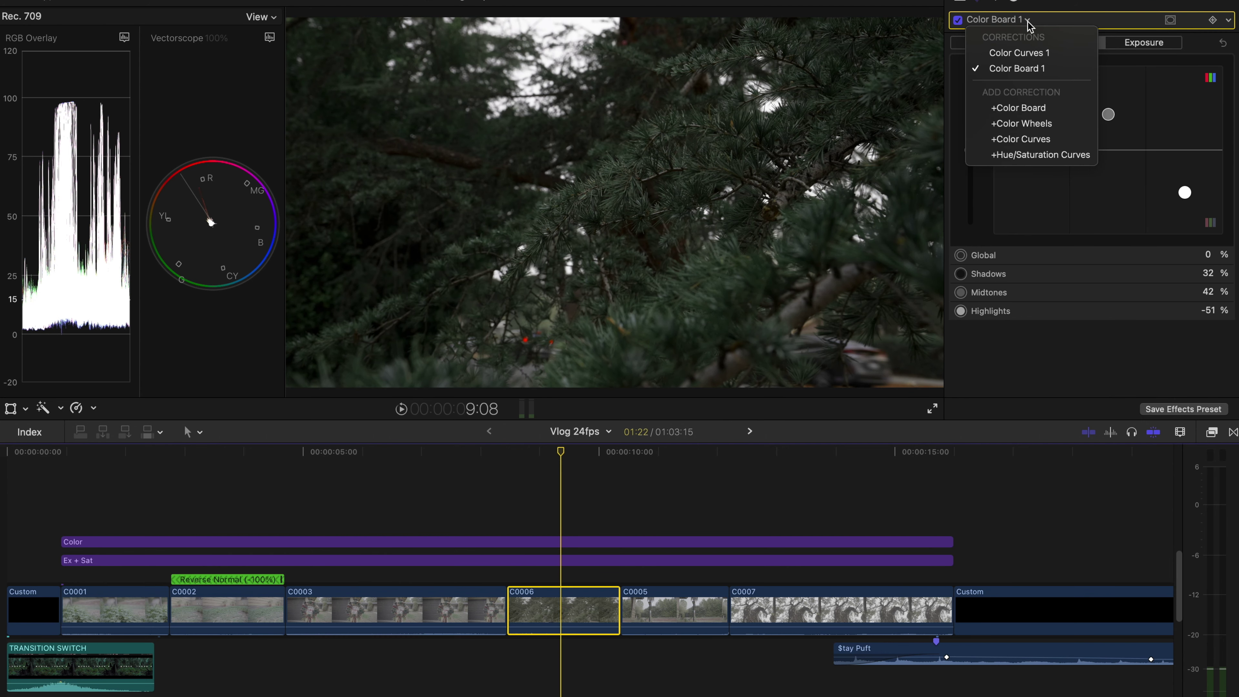
{"action": "left_click", "coordinate": [1040, 114]}
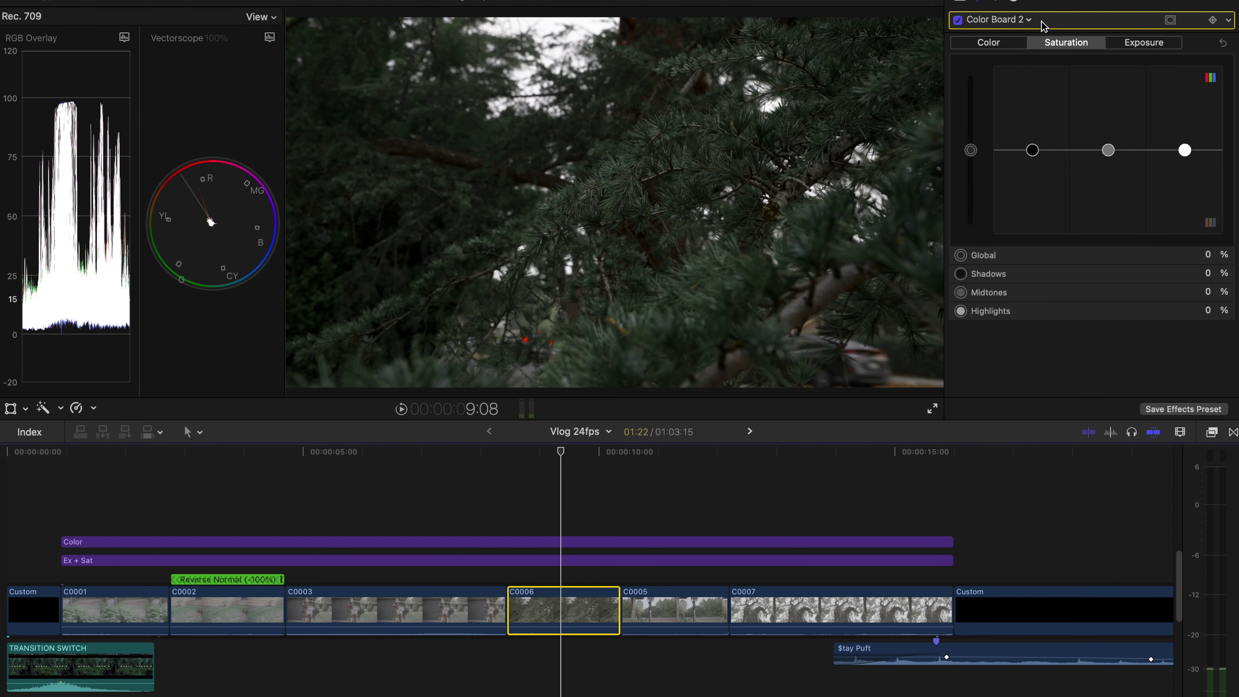
{"action": "left_click_drag", "start_coordinate": [1108, 149], "coordinate": [1109, 134]}
{"action": "left_click_drag", "start_coordinate": [1032, 150], "coordinate": [1033, 158]}
{"action": "left_click_drag", "start_coordinate": [1185, 150], "coordinate": [1185, 144]}
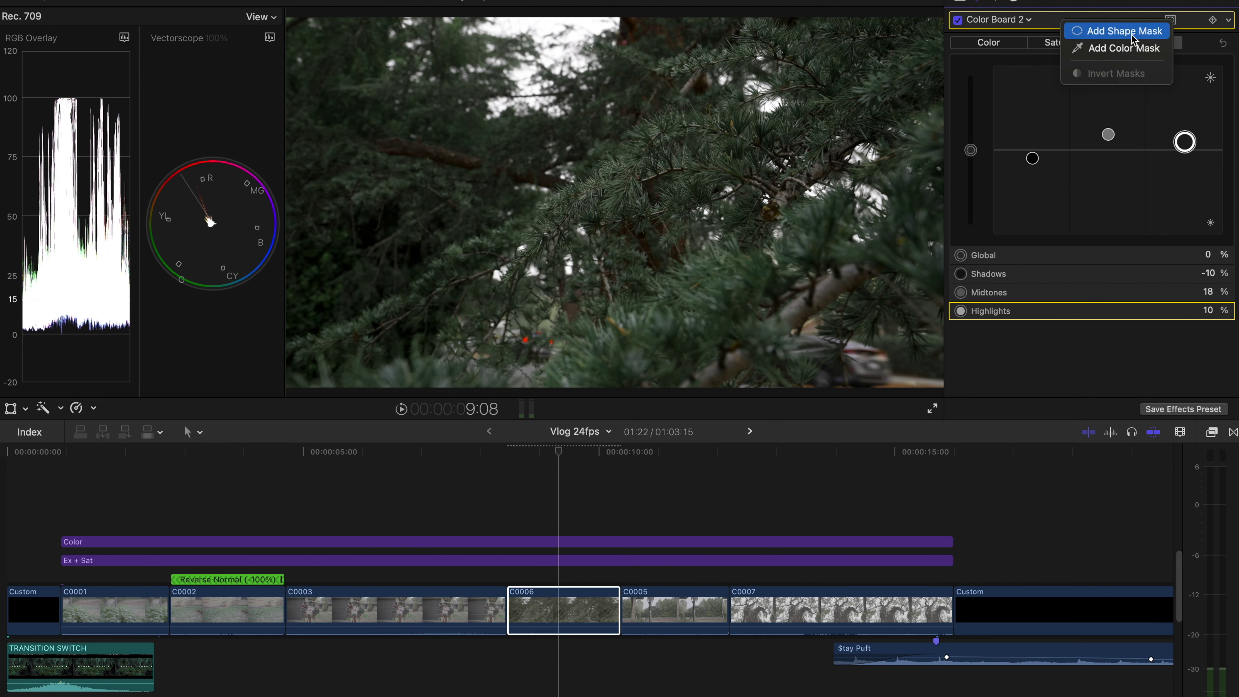
Limit C0006's second Color Board to a widely feathered shape mask and play it back.
{"action": "left_click", "coordinate": [1133, 31]}
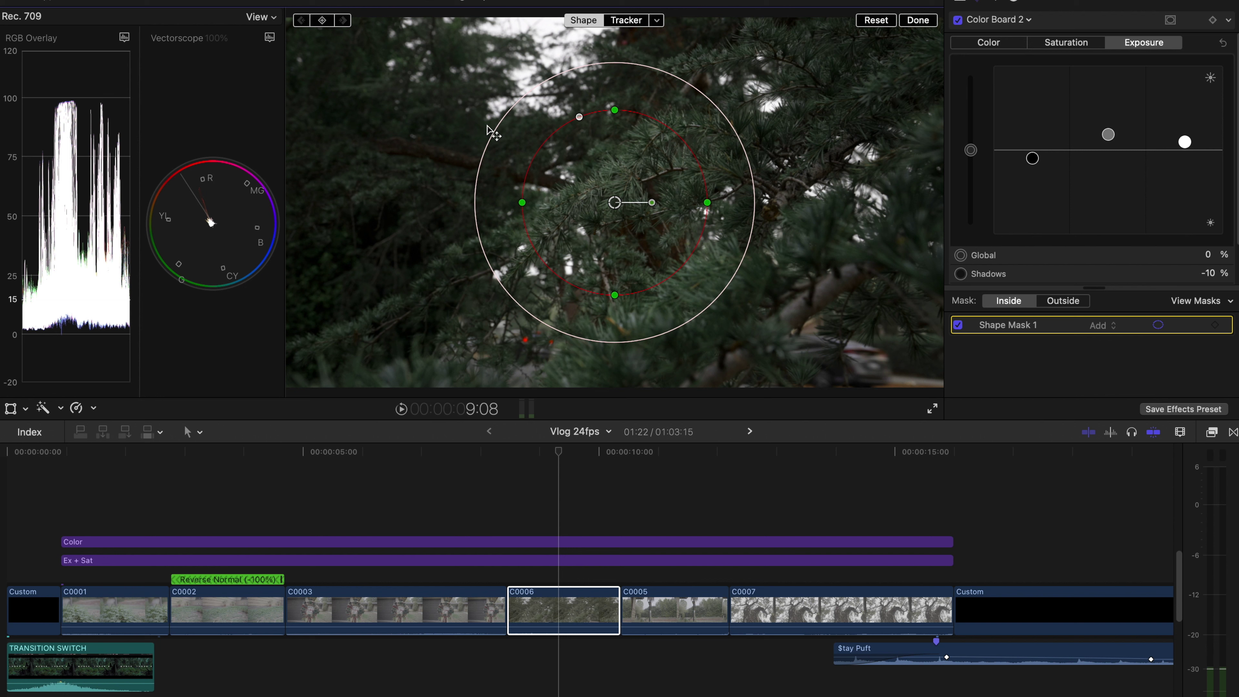
{"action": "left_click_drag", "start_coordinate": [487, 125], "coordinate": [389, 84]}
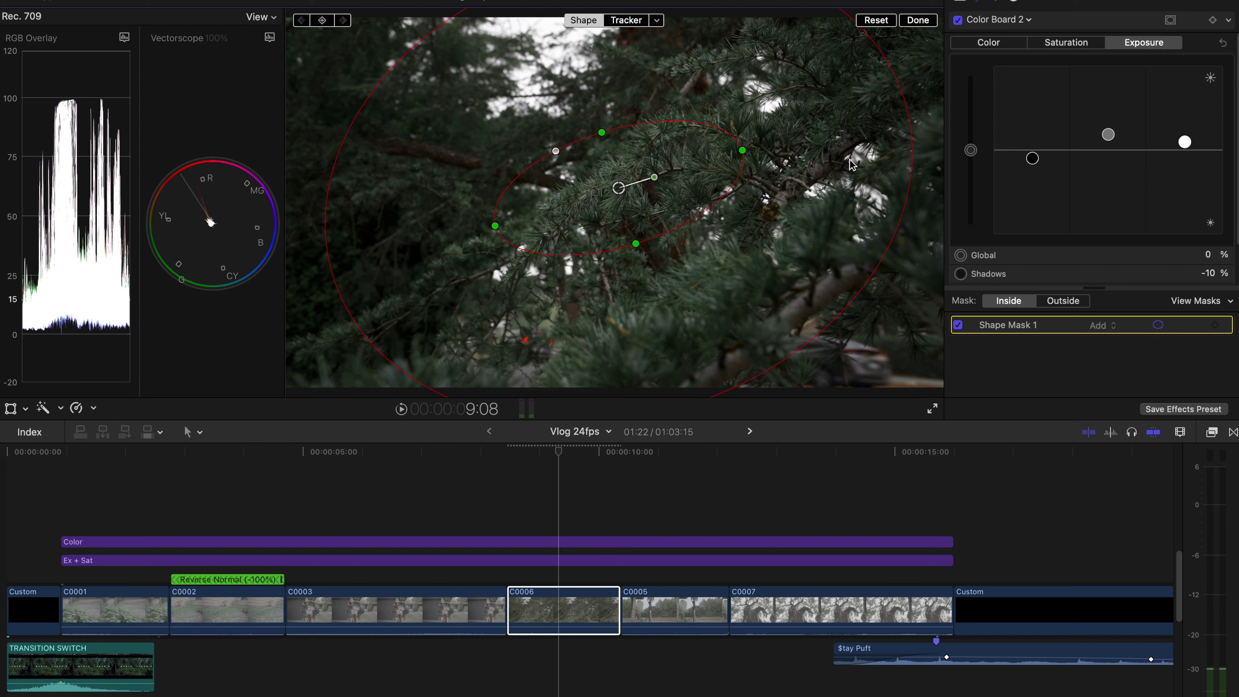
{"action": "key", "text": "space"}
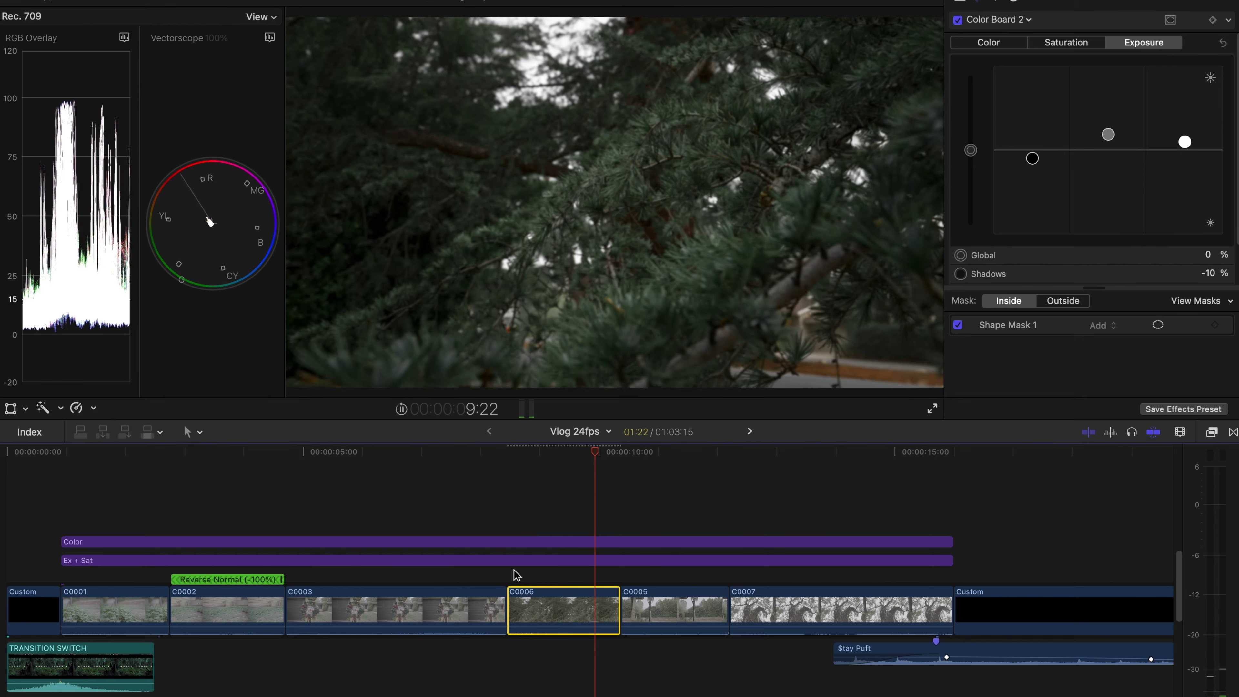